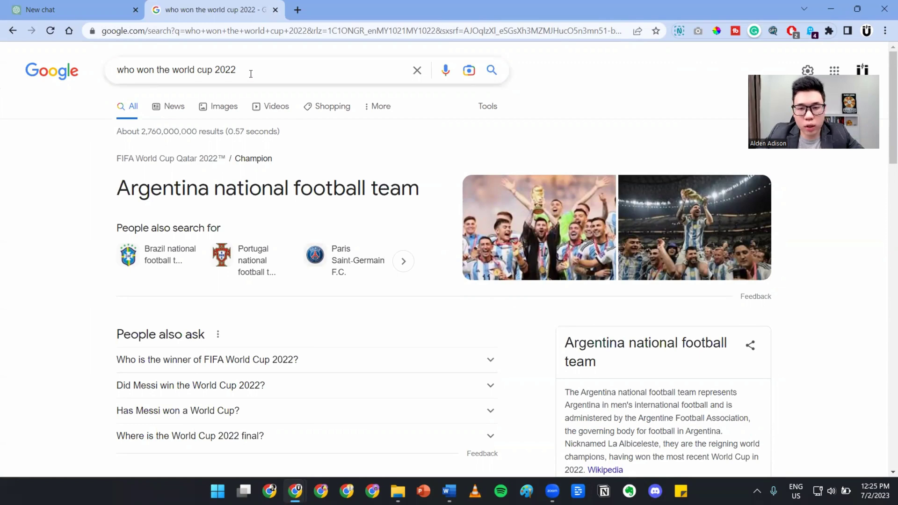
Confirm Google lists Argentina as the 2022 World Cup winner, then switch to the new ChatGPT chat.
drag(108, 192, 431, 191)
click(78, 206)
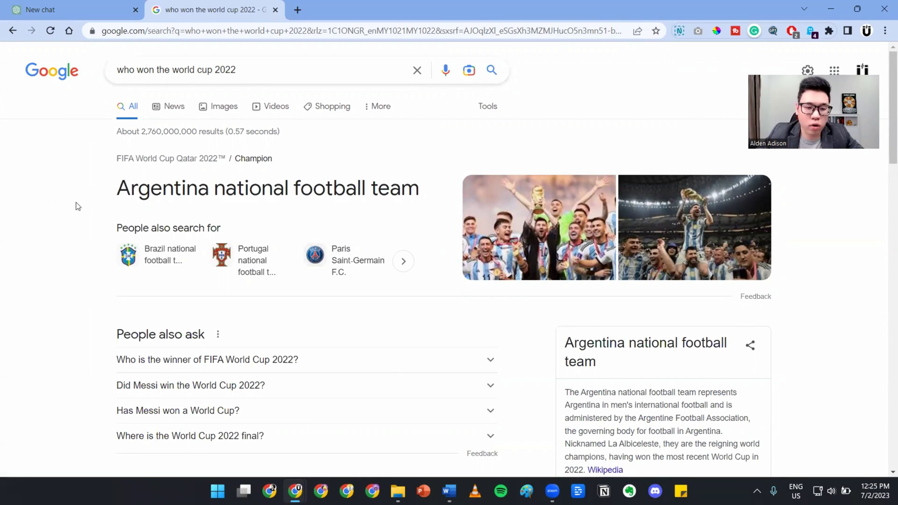
click(116, 2)
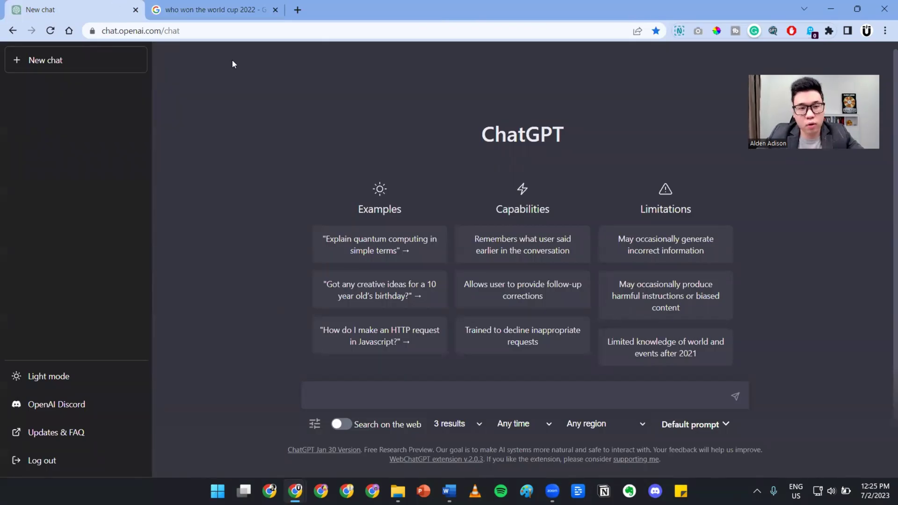
Ask ChatGPT 'who won the world cup in 2022' without web search; it answers Germany.
click(354, 397)
text(who won the )
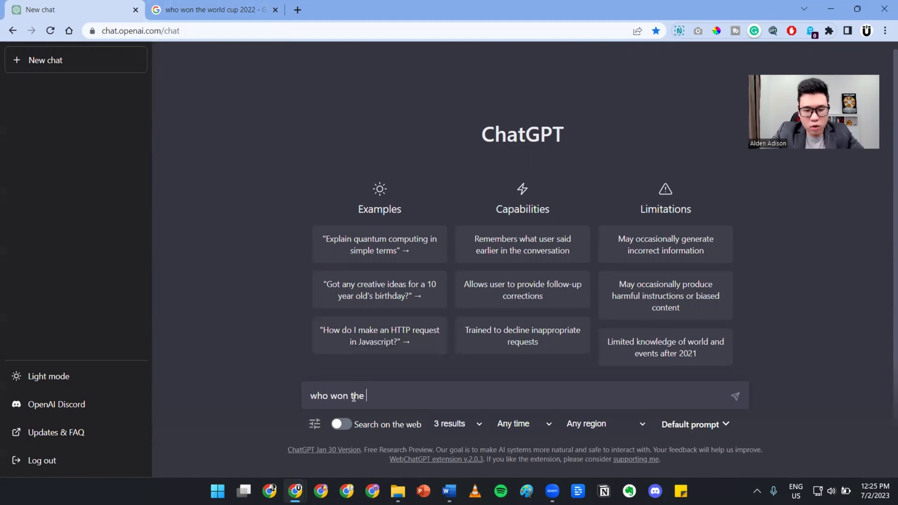
text(world cup in 2022)
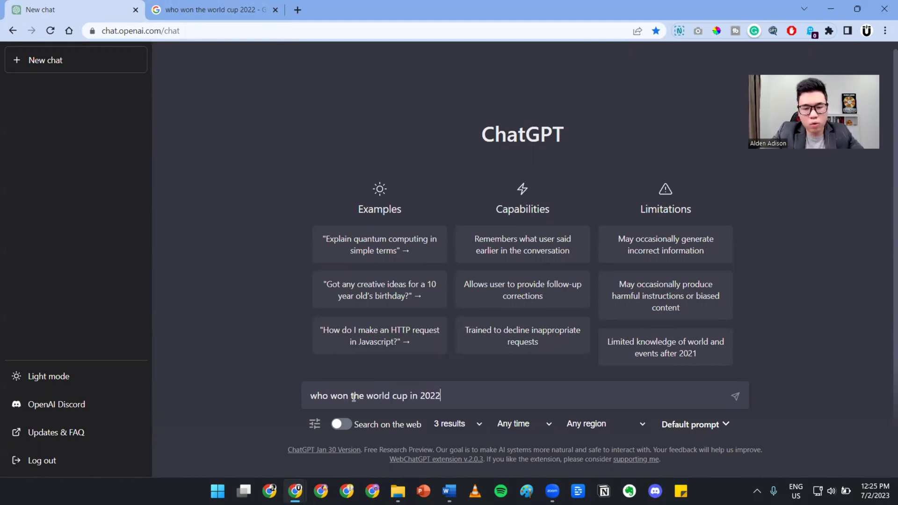
key(Return)
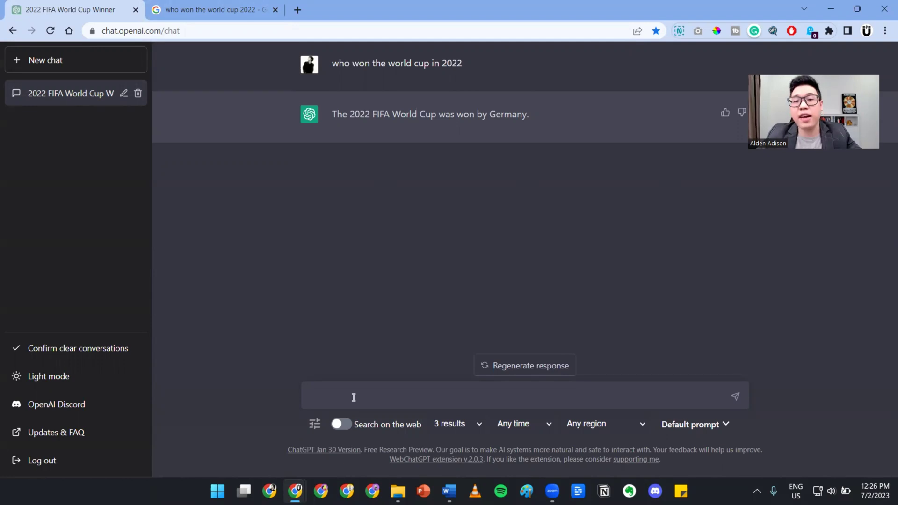
click(353, 398)
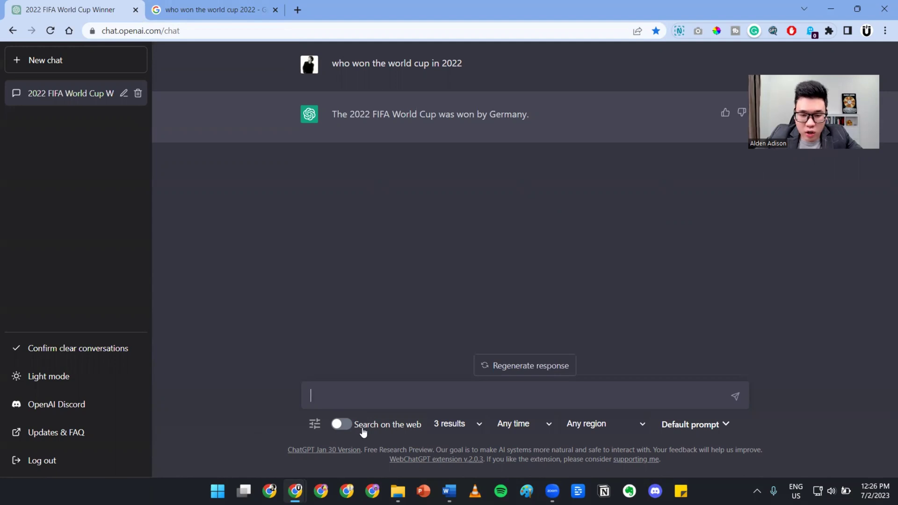
Enable 'Search on the web' and resend 'who won the world cup in 2022' for a cited Argentina answer.
click(349, 429)
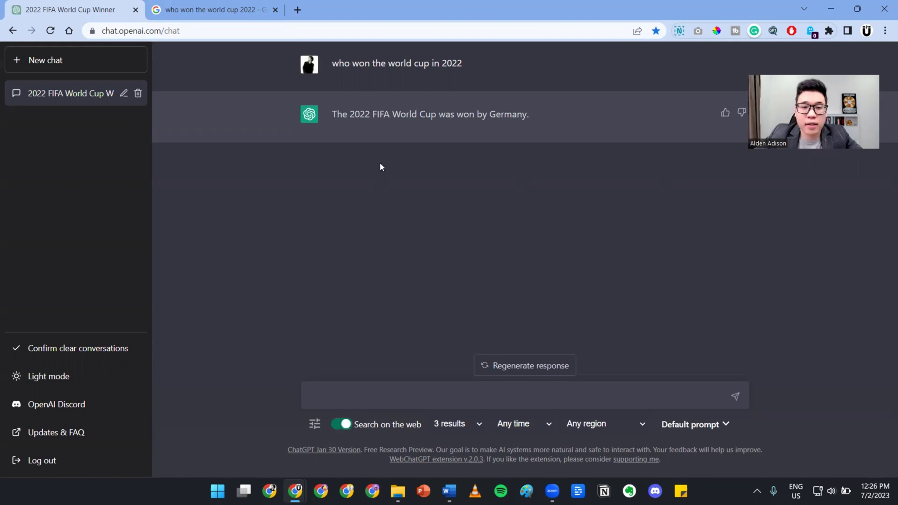
drag(330, 64, 512, 65)
click(356, 398)
text(who won)
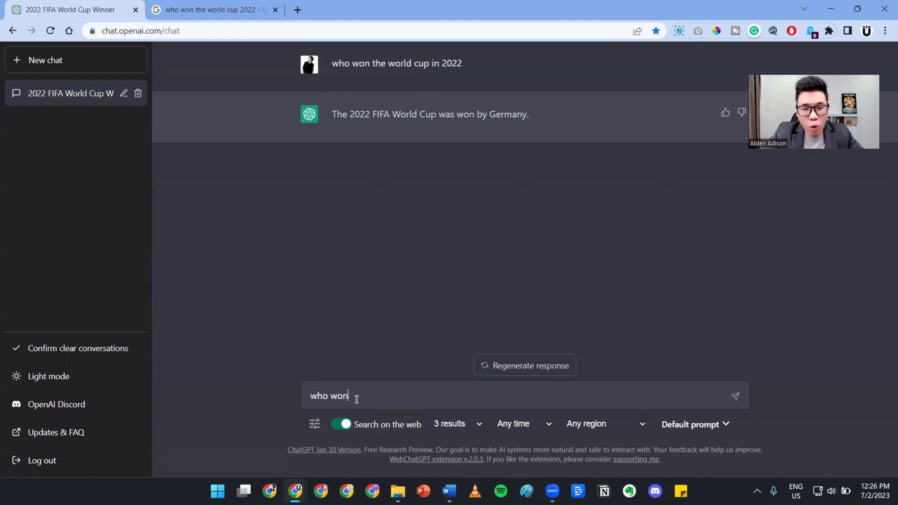
text( the world cup)
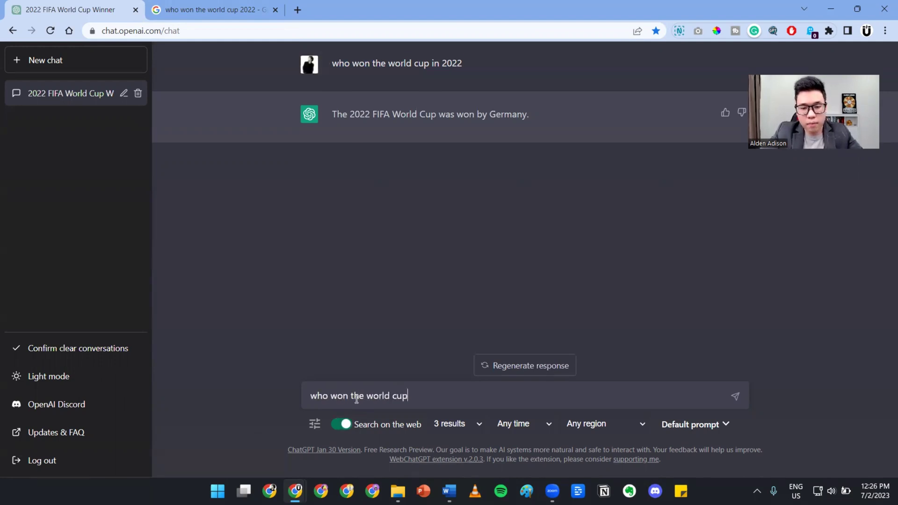
text( in 2022)
key(Return)
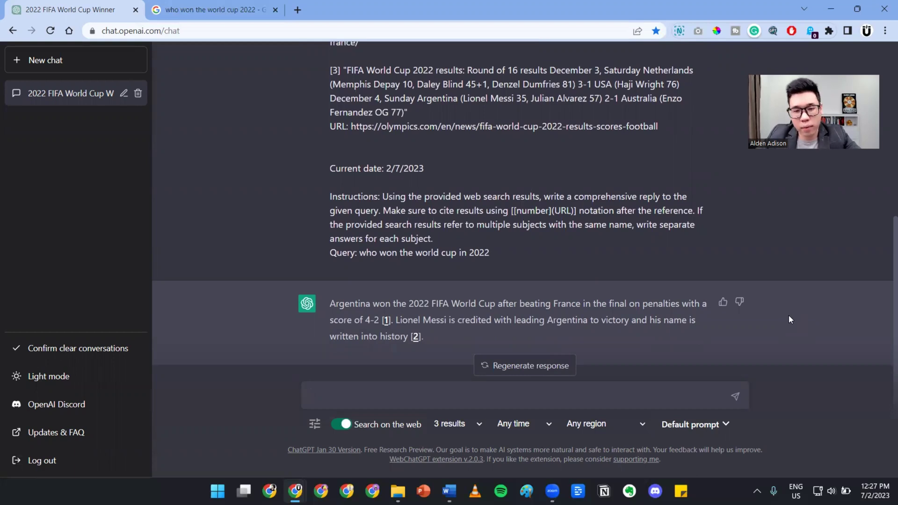
Scroll through the web search results and the cited Argentina 4-2 penalties answer.
scroll(375, 257, up, 5)
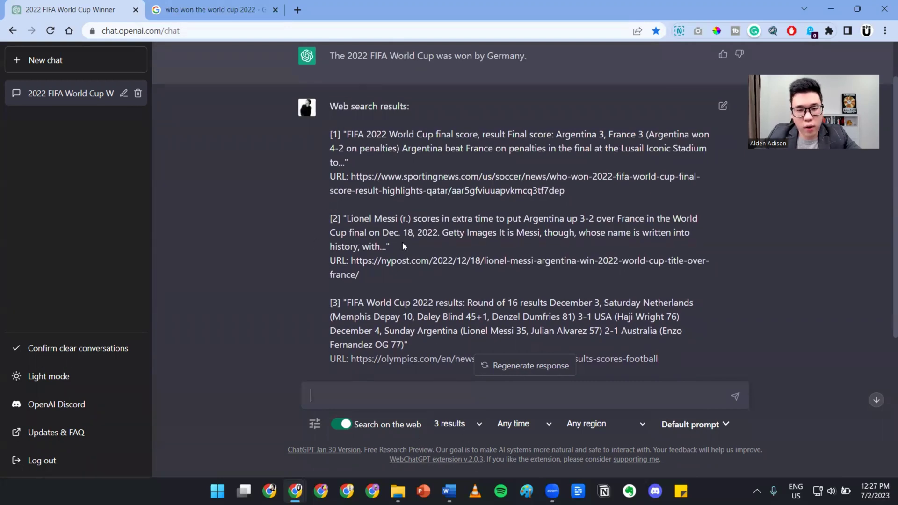
scroll(304, 178, down, 1)
scroll(264, 216, down, 3)
scroll(264, 217, down, 2)
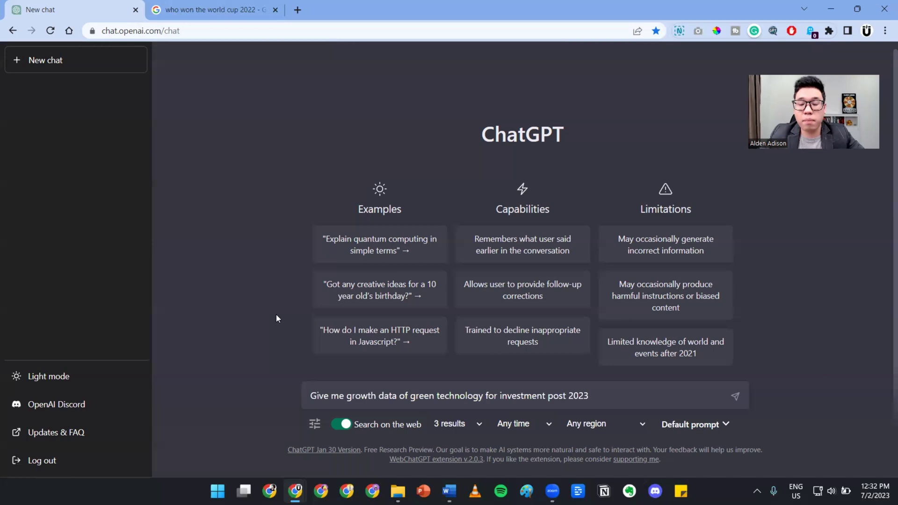
Submit 'Give me growth data of green technology for investment post 2023' with web search on.
key(Return)
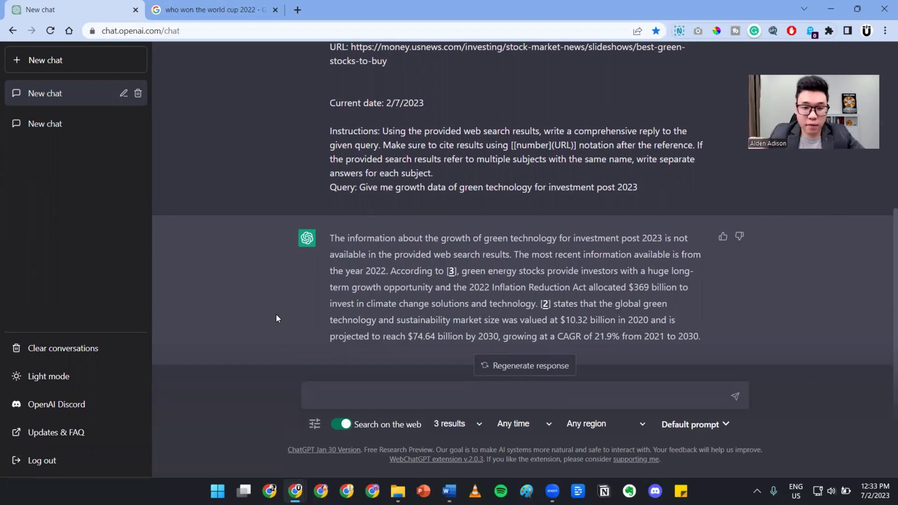
Highlight the years 2023 and 2022 in the reply and compare them against the search results.
double_click(647, 240)
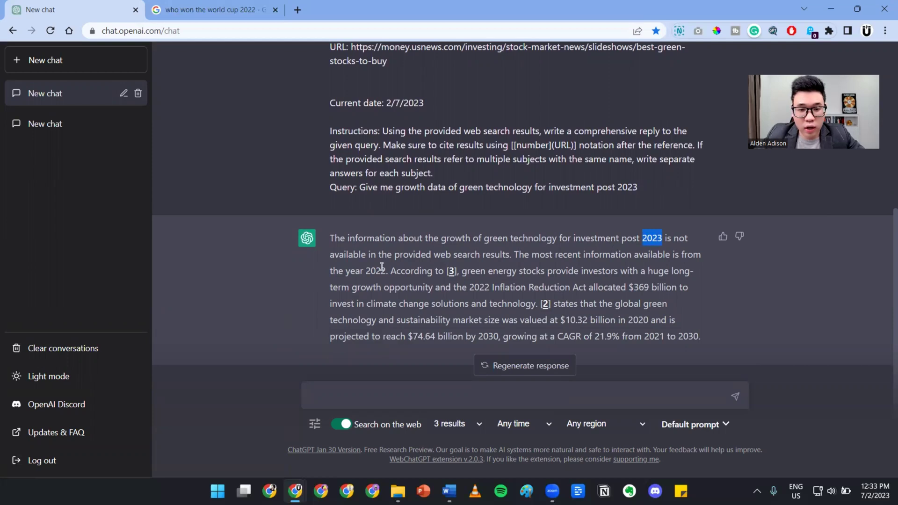
drag(366, 273, 385, 273)
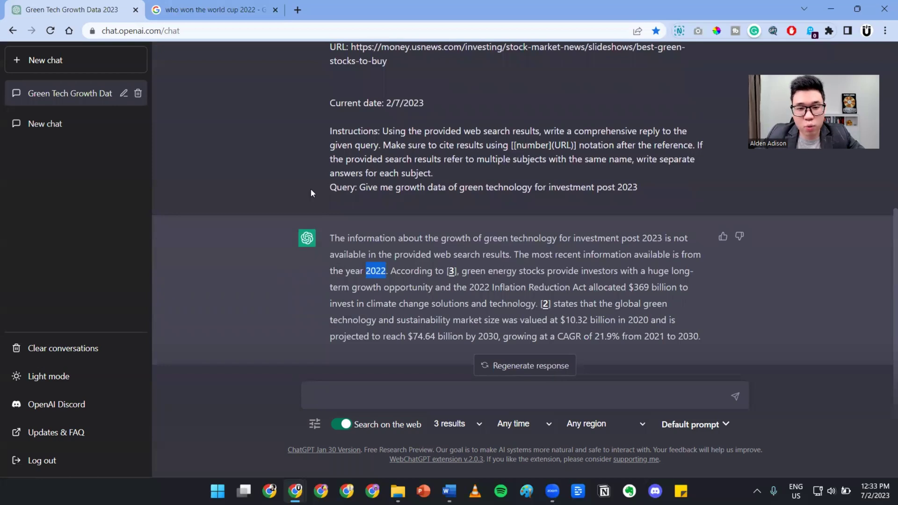
scroll(300, 183, up, 2)
scroll(289, 177, up, 2)
drag(325, 204, 387, 260)
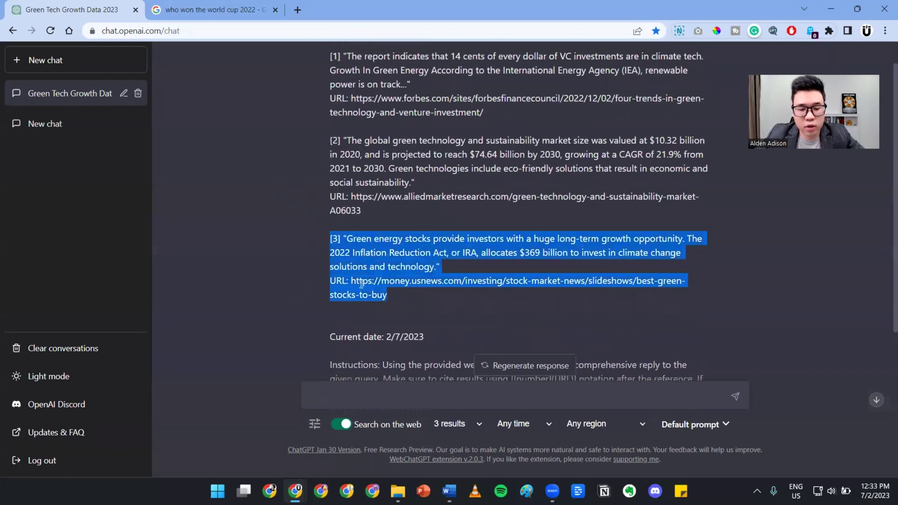
scroll(288, 258, down, 4)
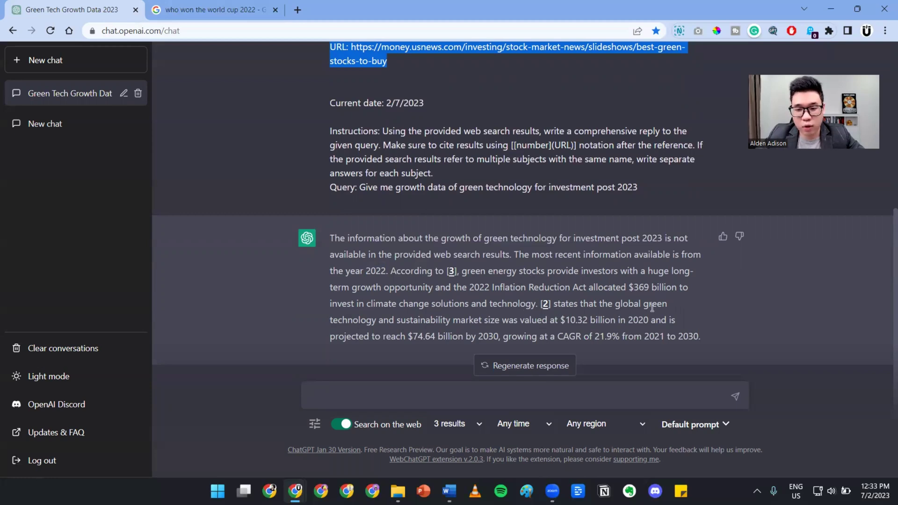
scroll(340, 314, up, 5)
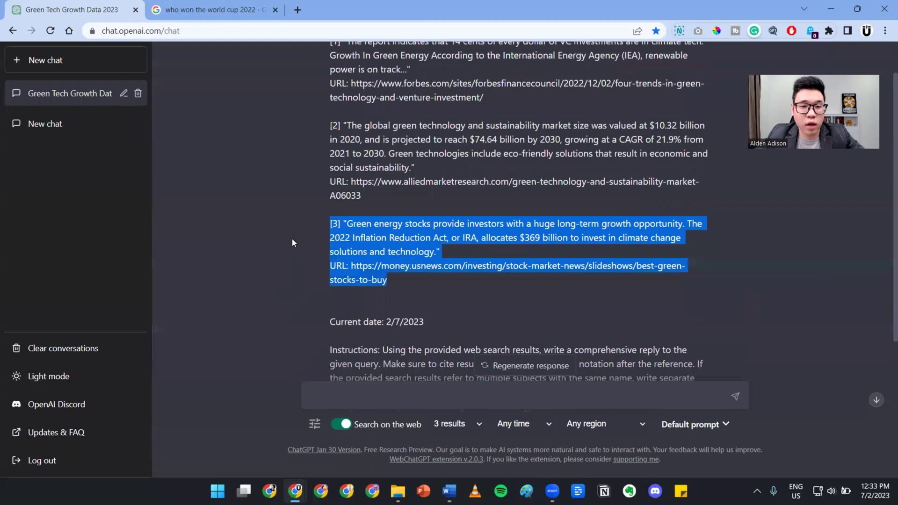
drag(335, 176, 363, 245)
scroll(259, 237, down, 5)
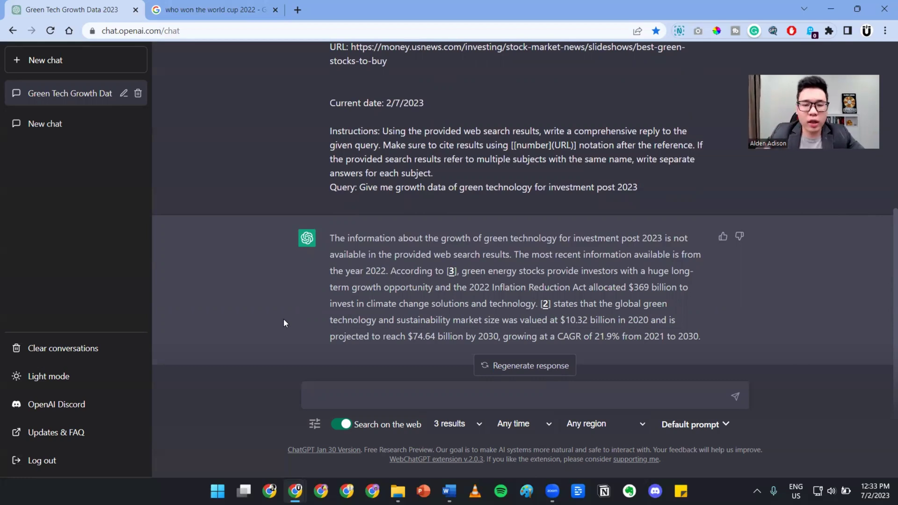
Open the Forbes URL from citation [1] in a new tab.
scroll(283, 318, up, 1)
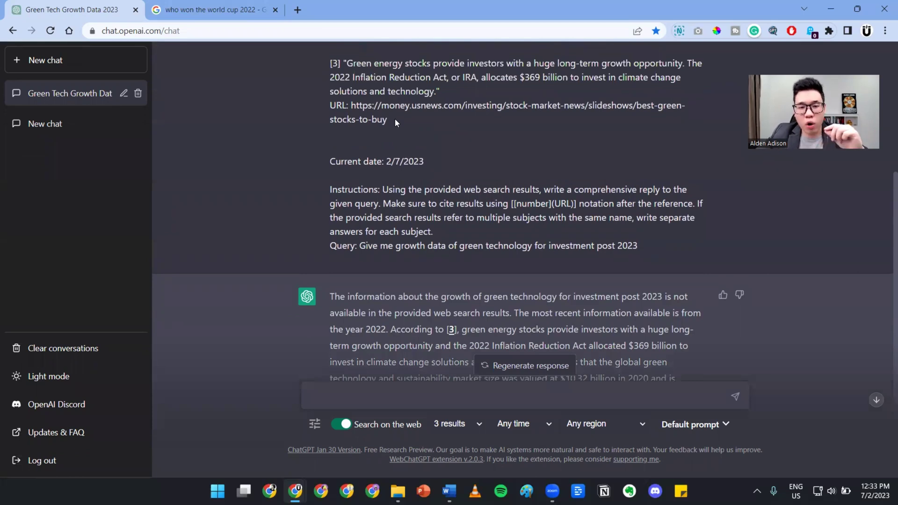
scroll(262, 175, up, 4)
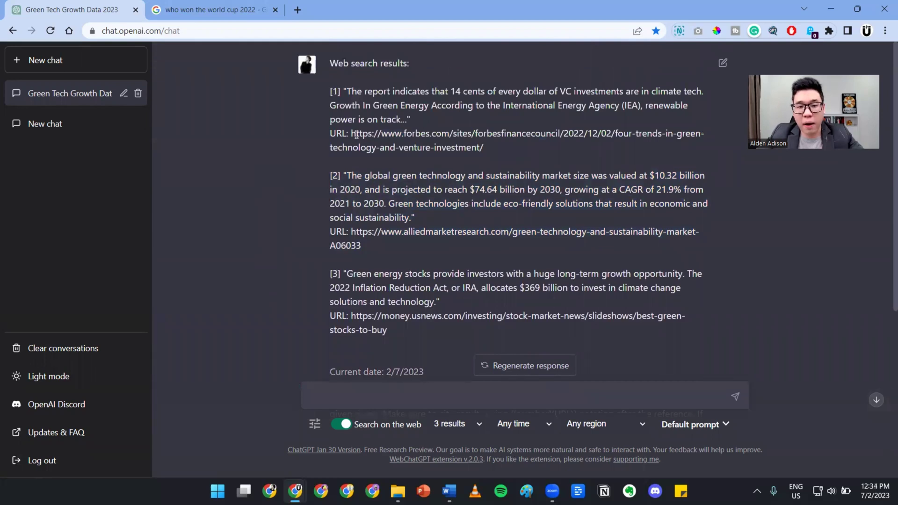
drag(351, 134, 487, 147)
right_click(452, 141)
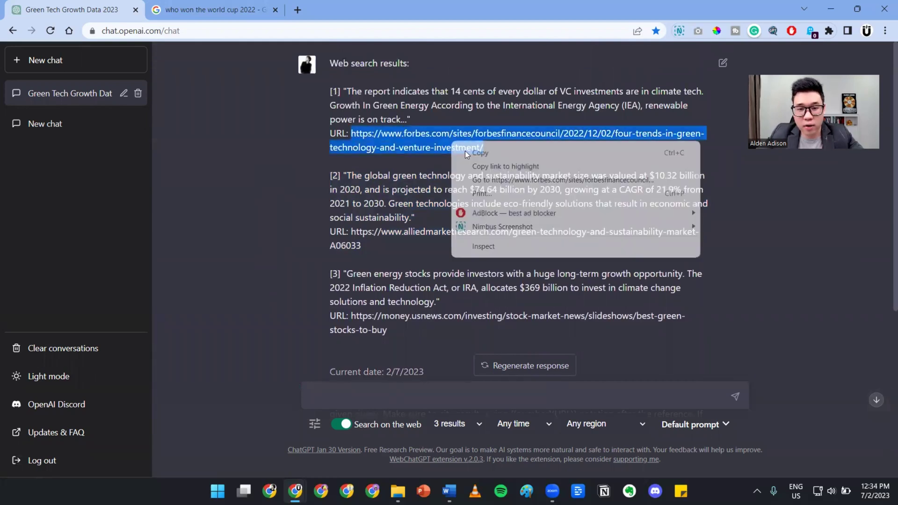
click(486, 180)
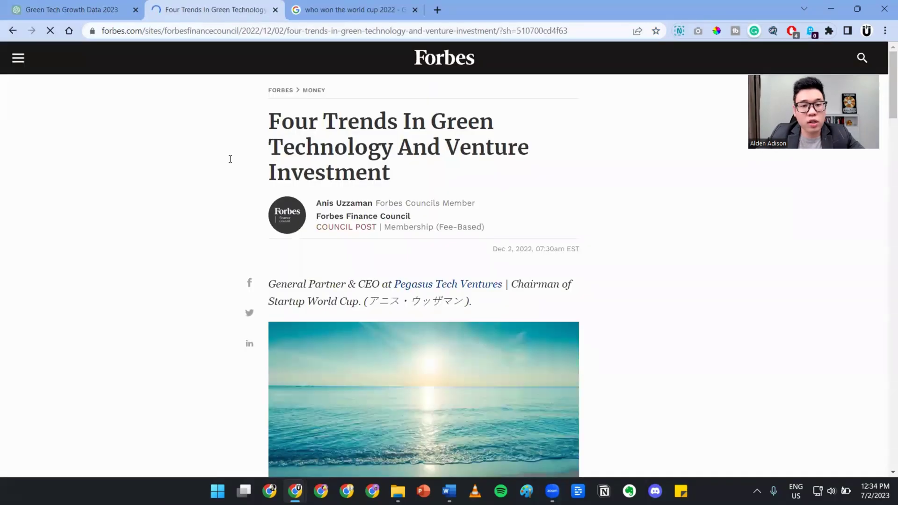
Scroll down through the Forbes 'Four Trends In Green Technology And Venture Investment' article.
scroll(73, 156, down, 2)
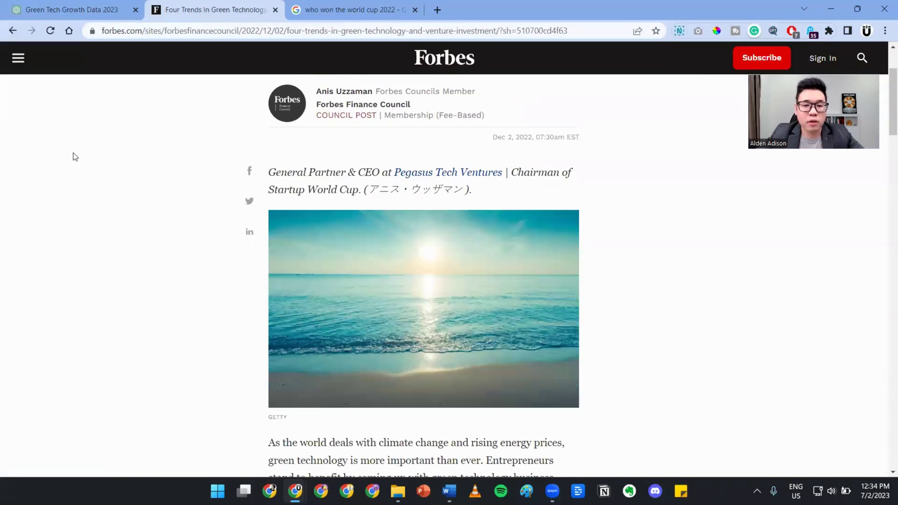
scroll(73, 157, down, 1)
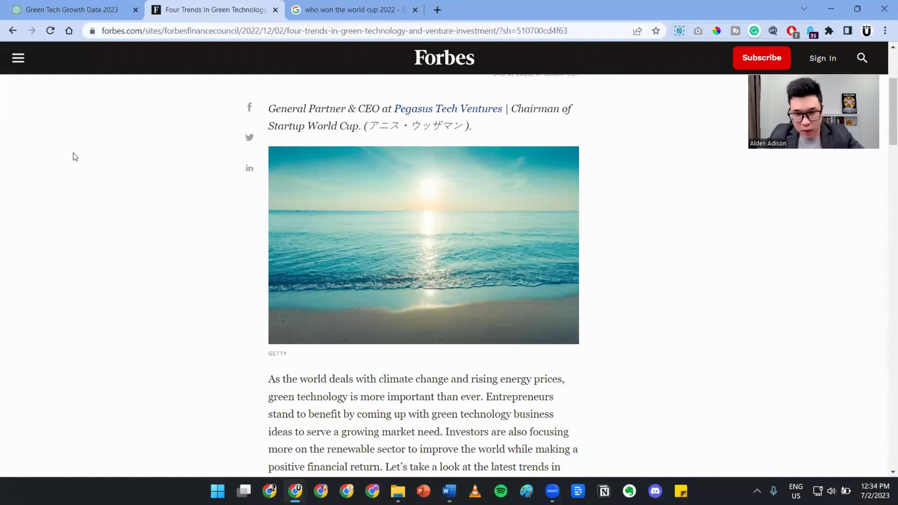
scroll(73, 154, down, 10)
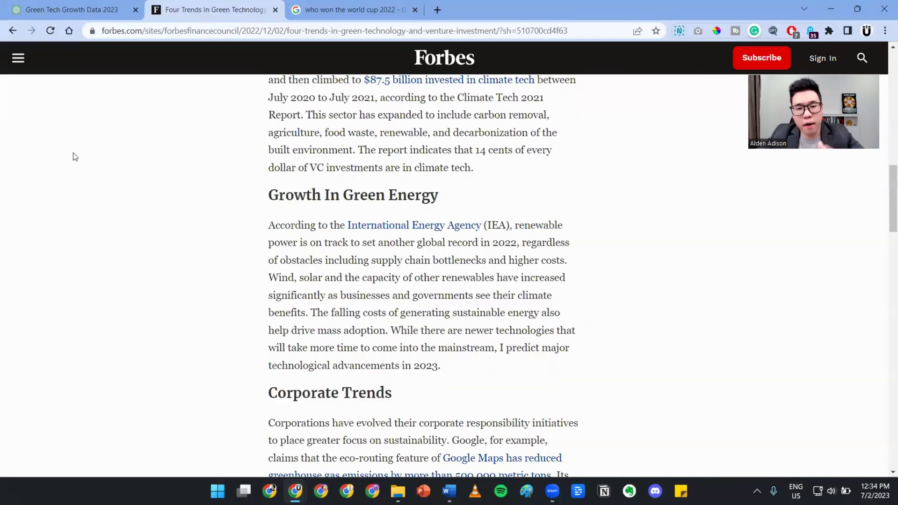
scroll(73, 156, down, 12)
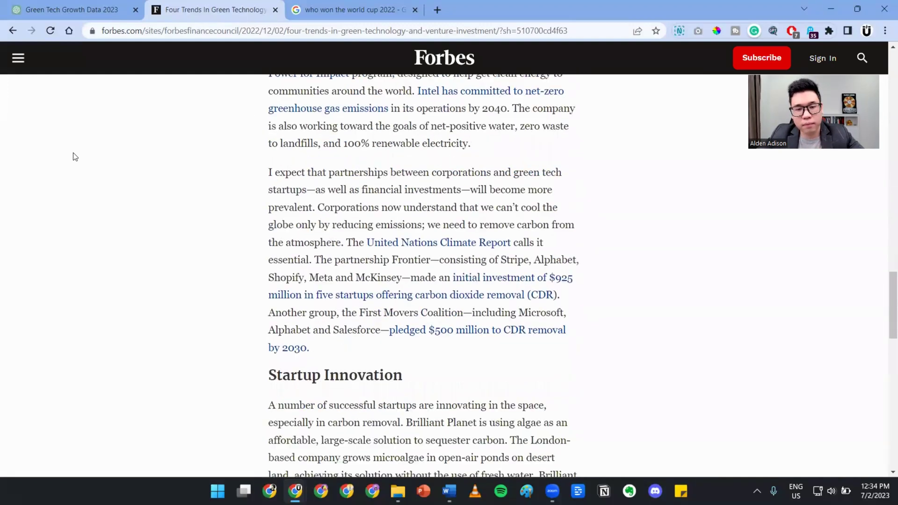
scroll(73, 156, down, 14)
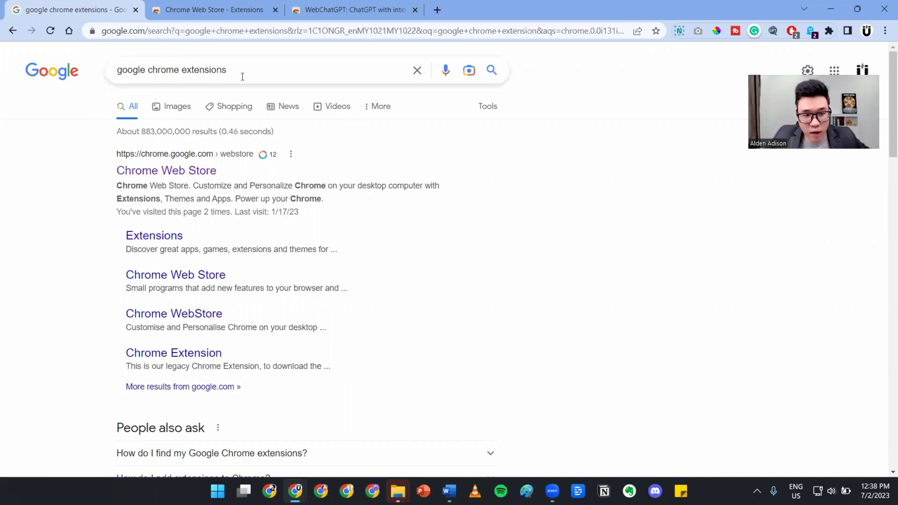
Open the Chrome Web Store result, then move to the WebChatGPT extension page showing it installed.
click(135, 178)
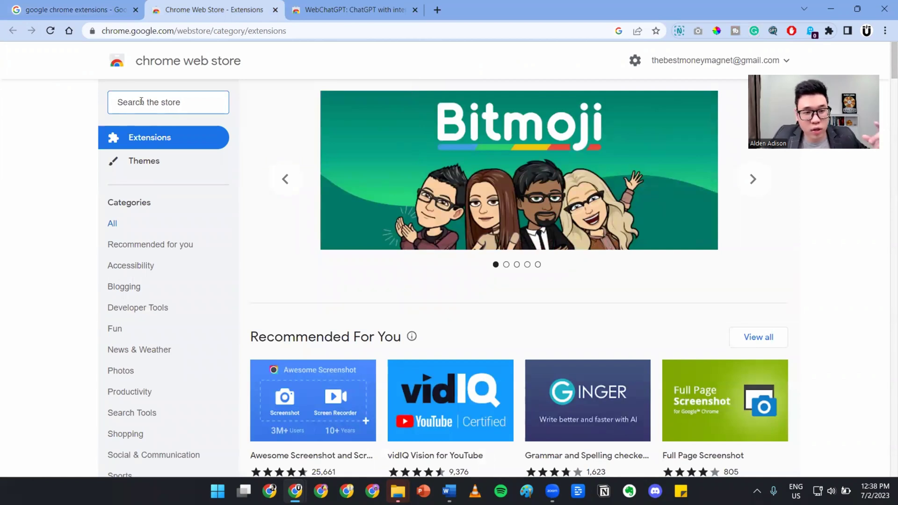
key(ctrl+Tab)
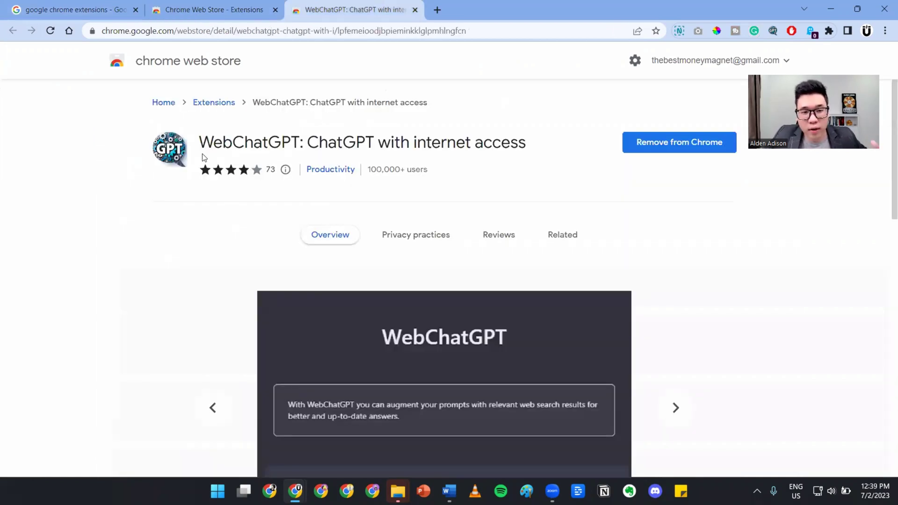